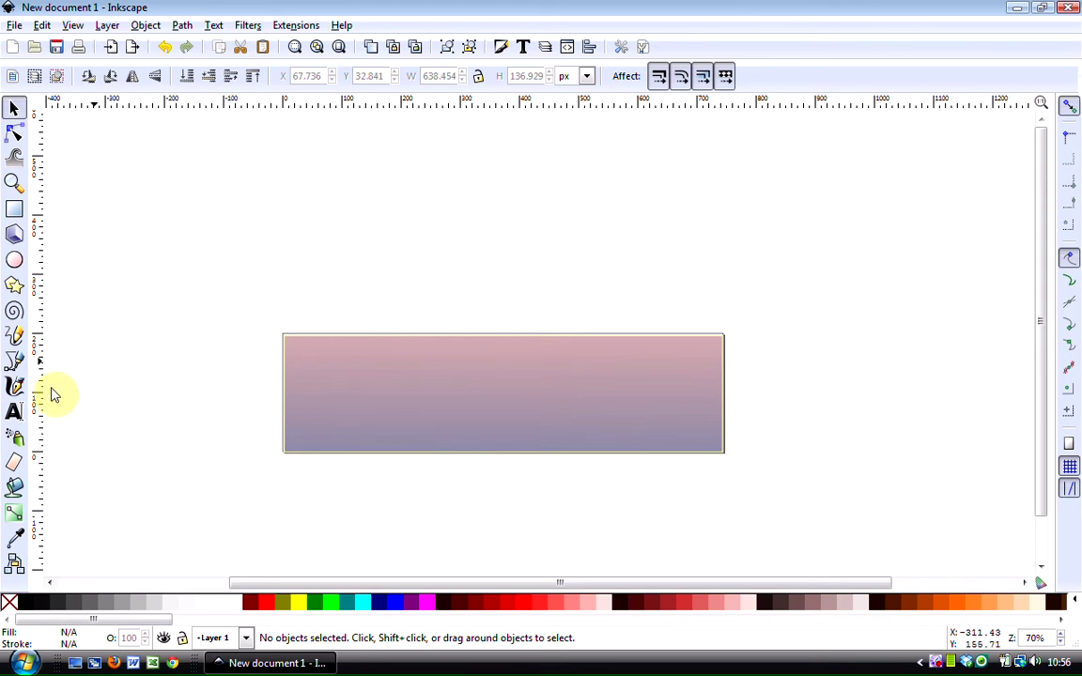
Type the text 'Newsletter' on the canvas above the banner.
click(14, 411)
click(317, 245)
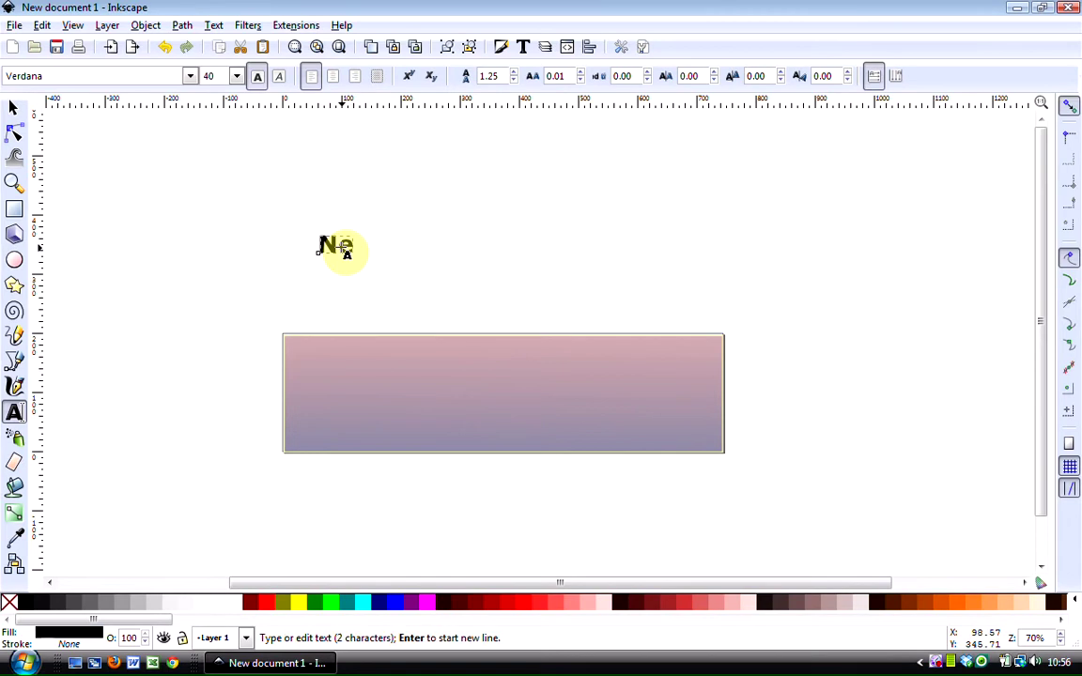
text(letter)
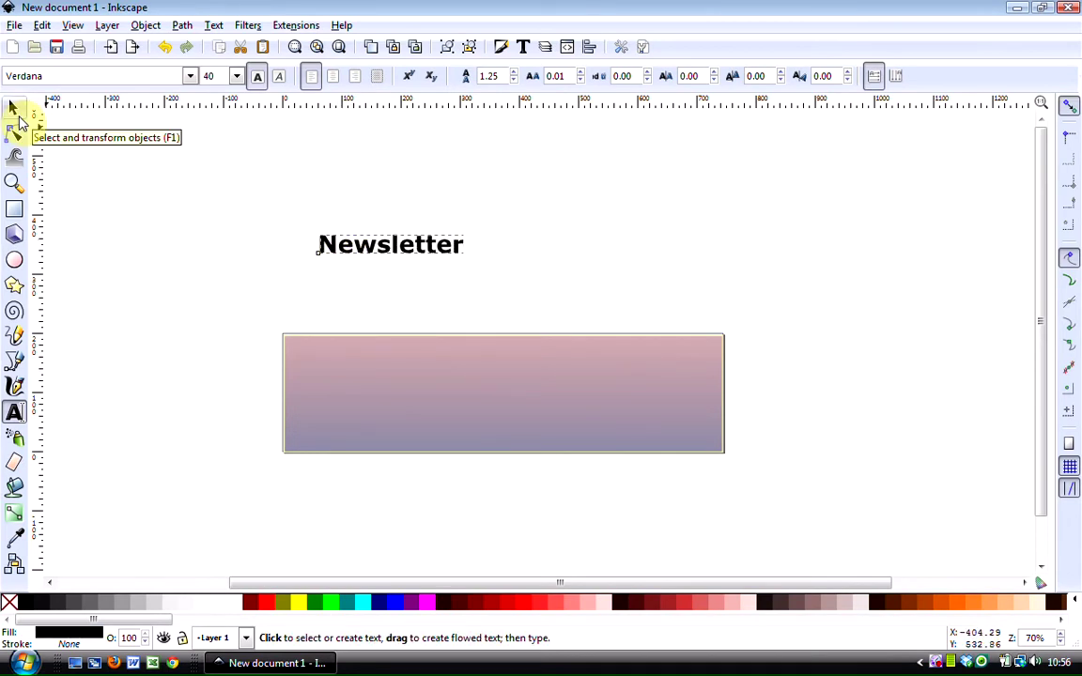
Enlarge the Newsletter text to about 666 × 120 px and move it onto the gradient banner.
click(14, 109)
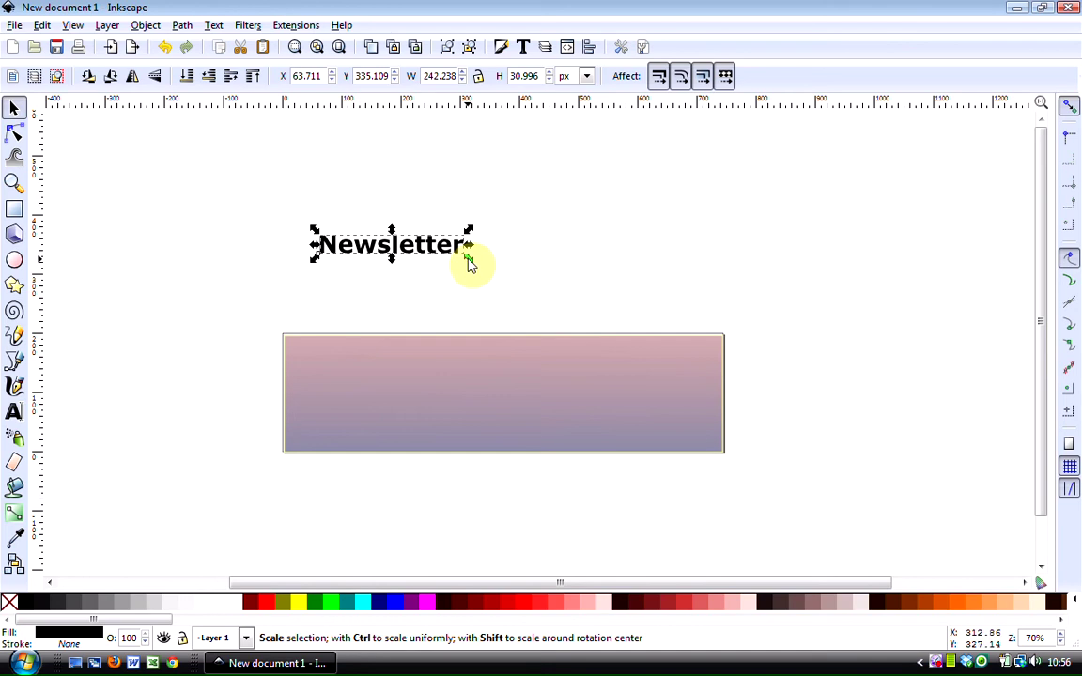
drag(468, 263, 720, 311)
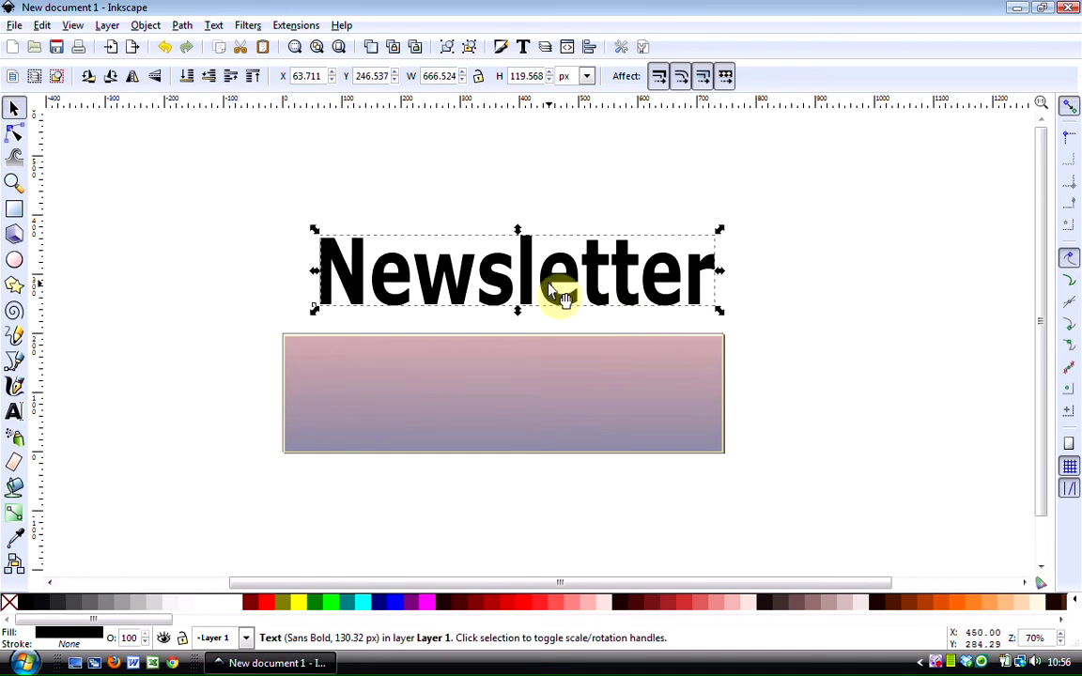
drag(558, 292, 540, 413)
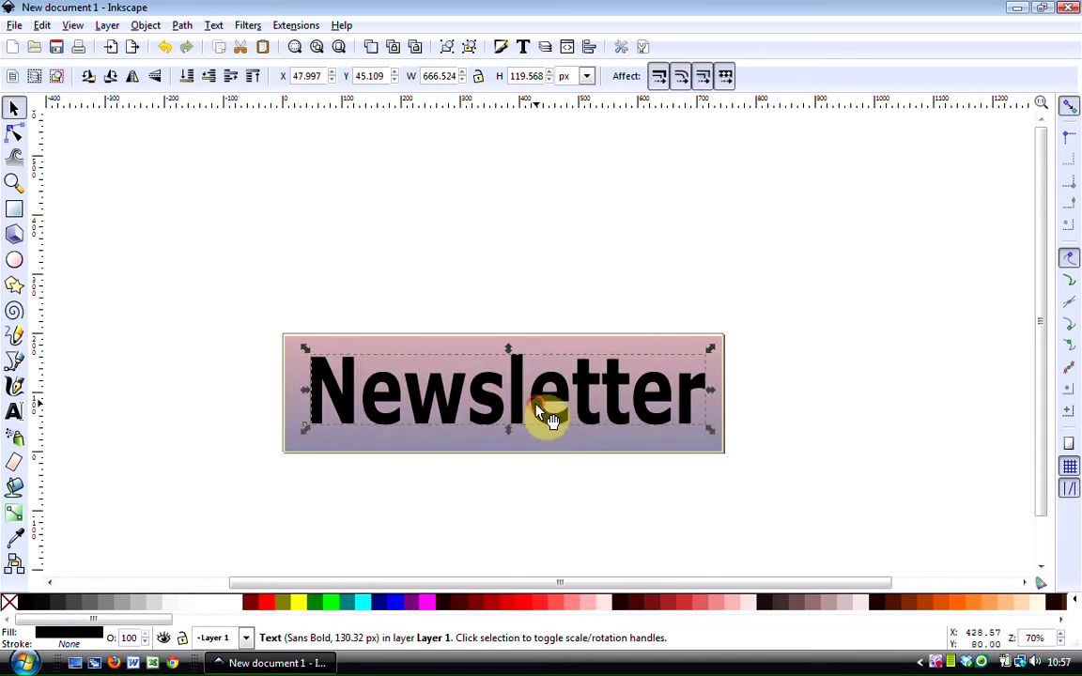
click(850, 277)
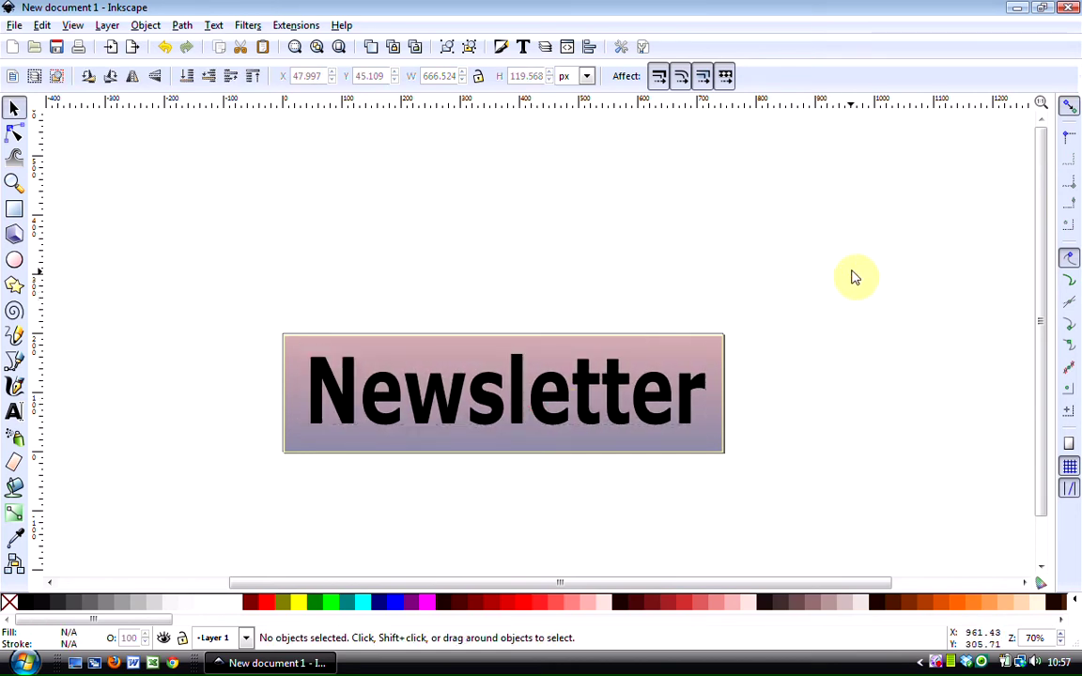
Apply the Arial Rounded MT Bold font with Bold style to the Newsletter title.
click(496, 404)
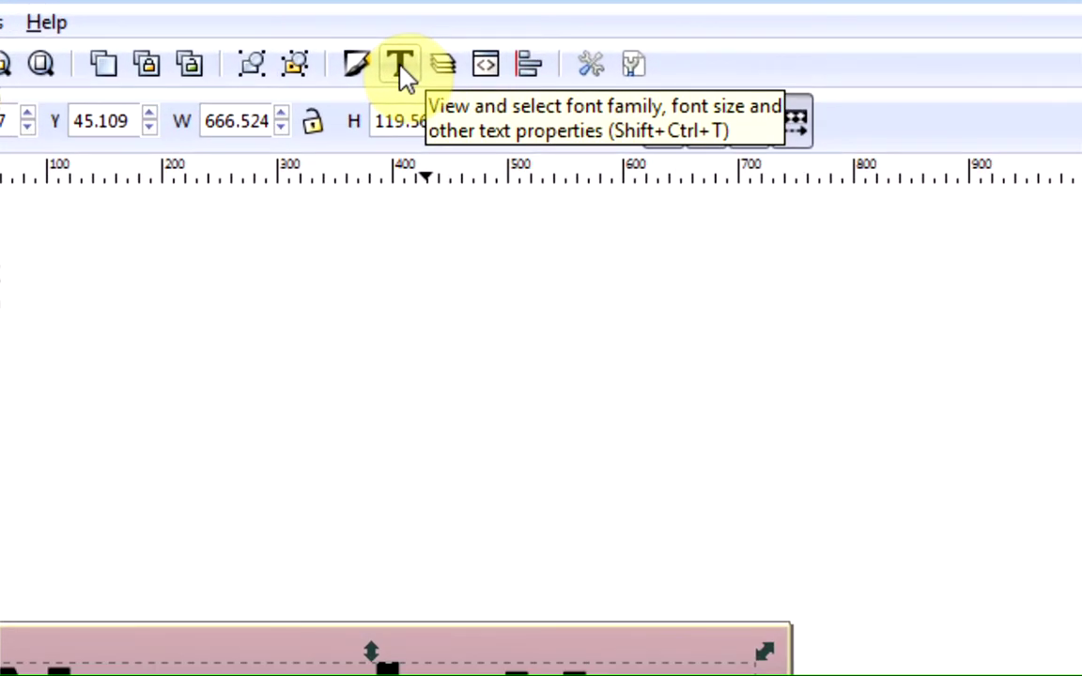
click(402, 71)
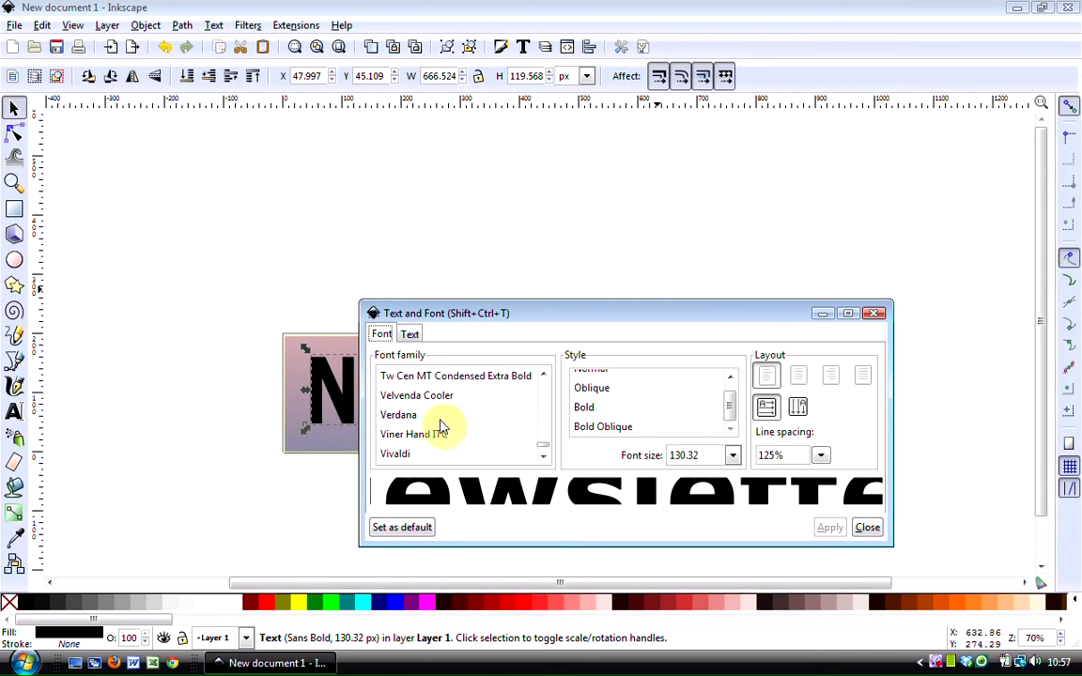
click(417, 418)
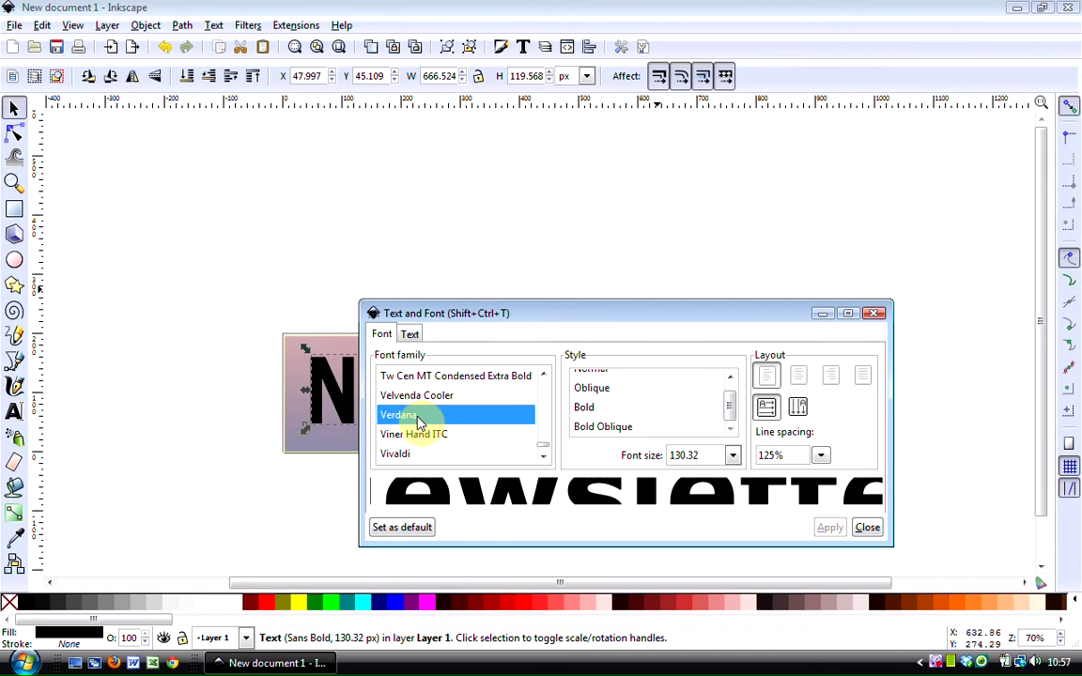
text(arial)
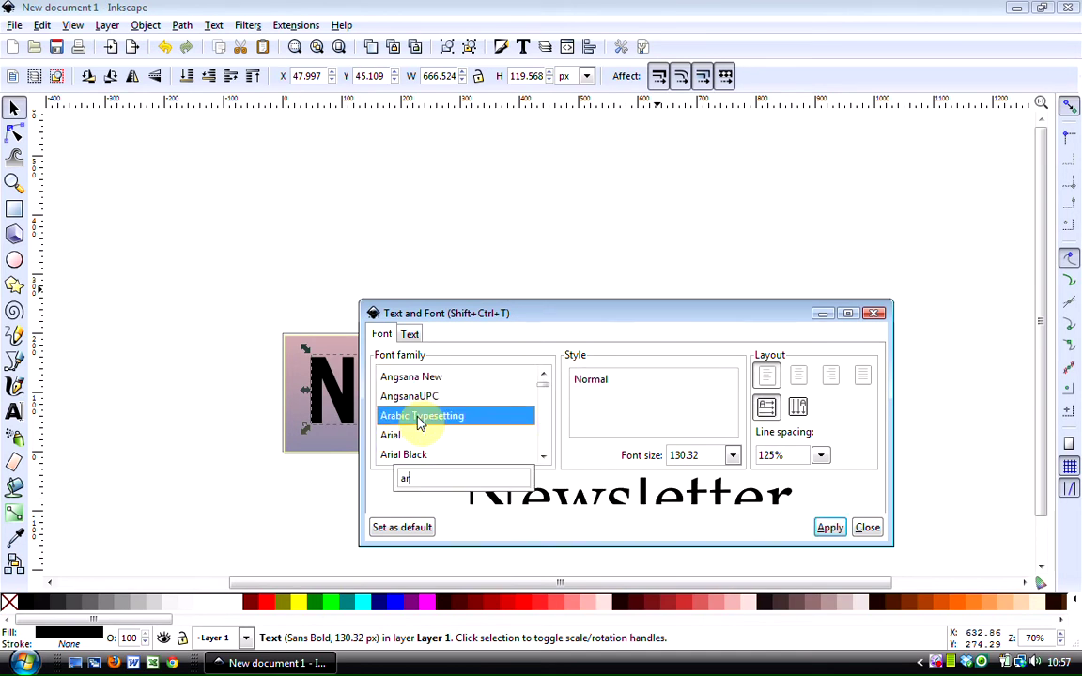
click(543, 457)
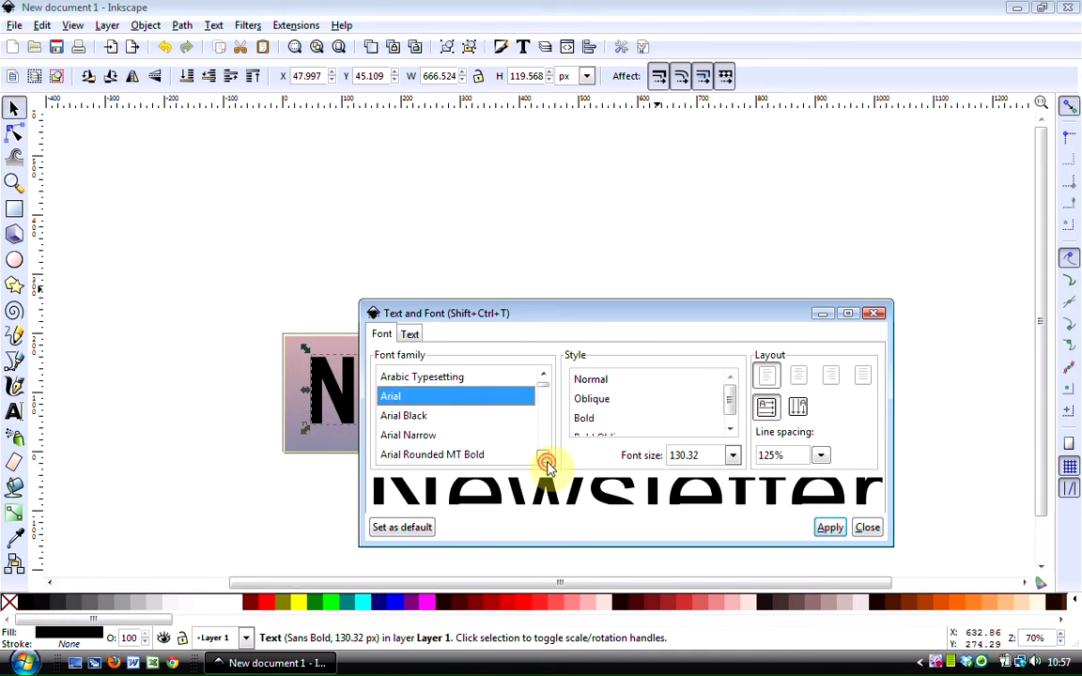
click(483, 449)
click(585, 418)
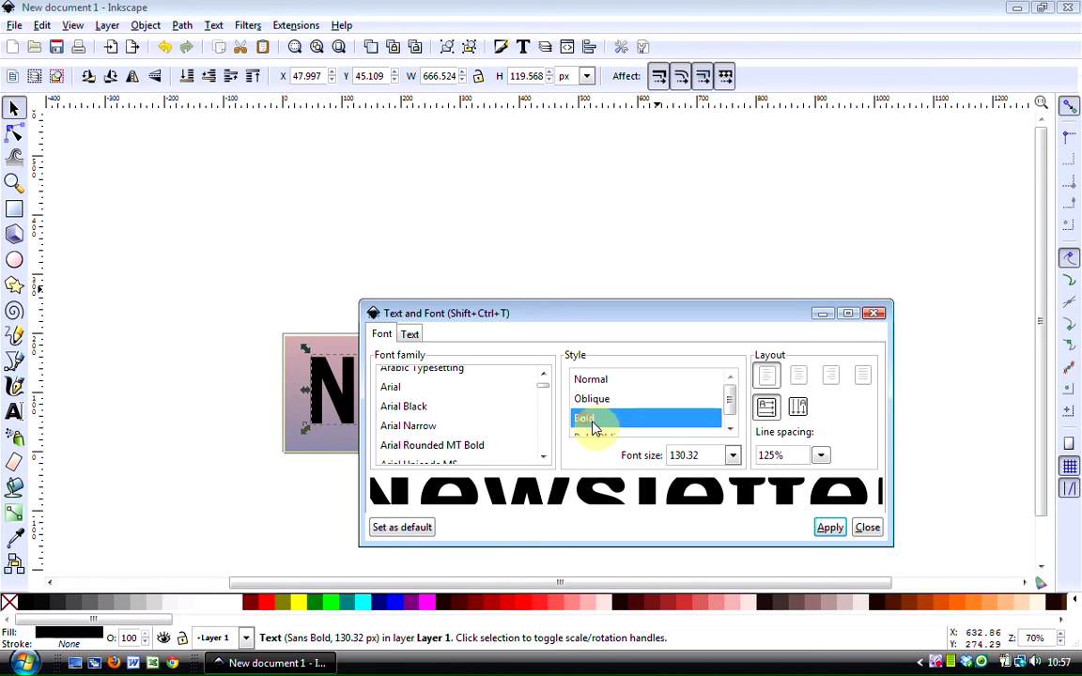
click(829, 528)
click(867, 528)
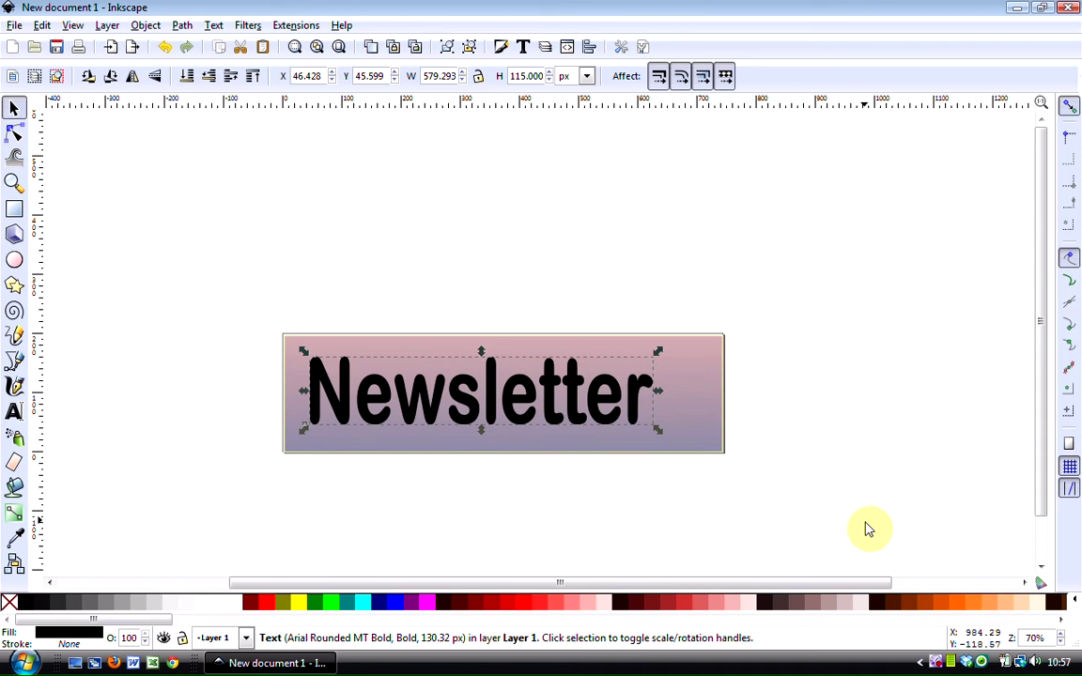
Stretch the Newsletter title wider and shift it slightly left on the banner.
drag(659, 432, 712, 441)
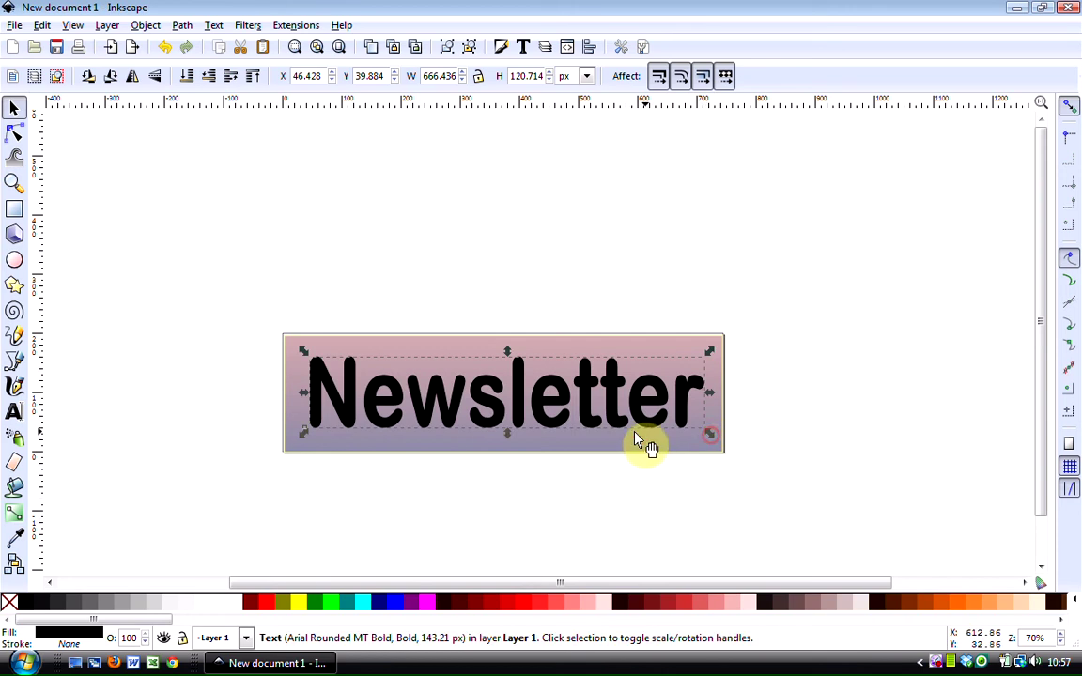
click(498, 414)
drag(517, 405, 518, 405)
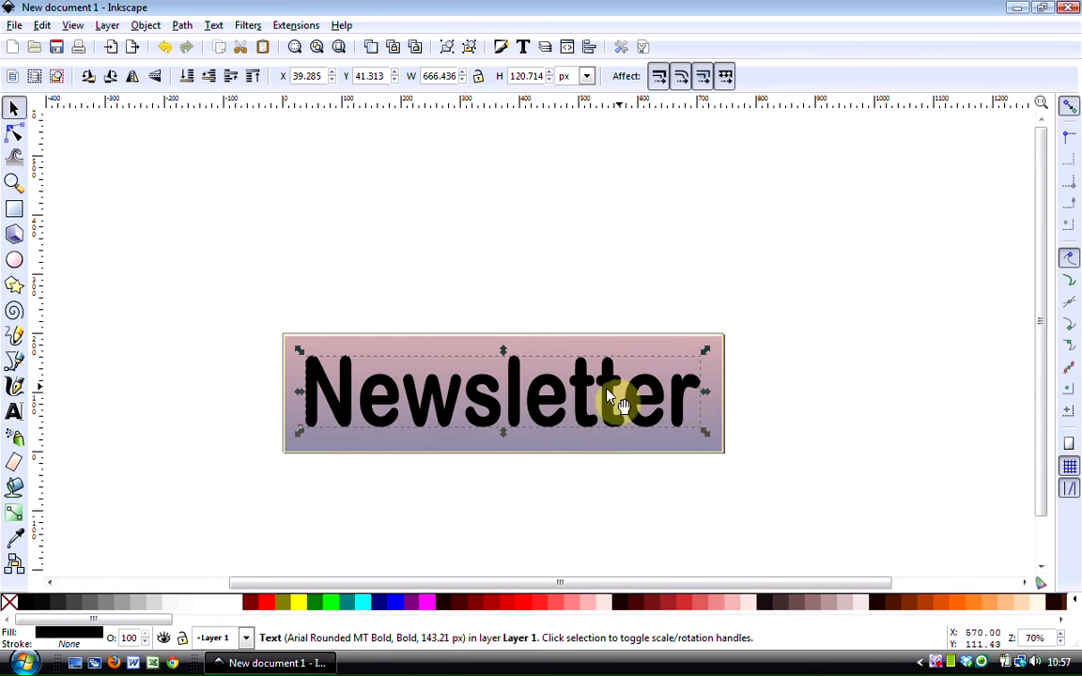
Duplicate the title, make the copy white, and lower it one step beneath the black title.
right_click(430, 396)
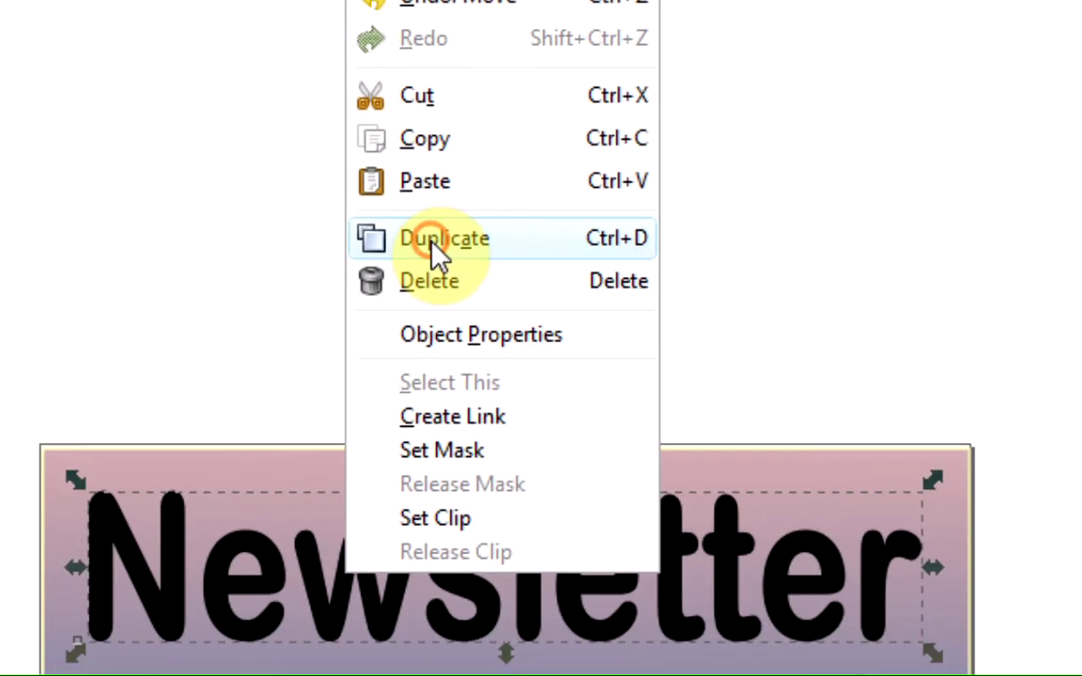
click(448, 247)
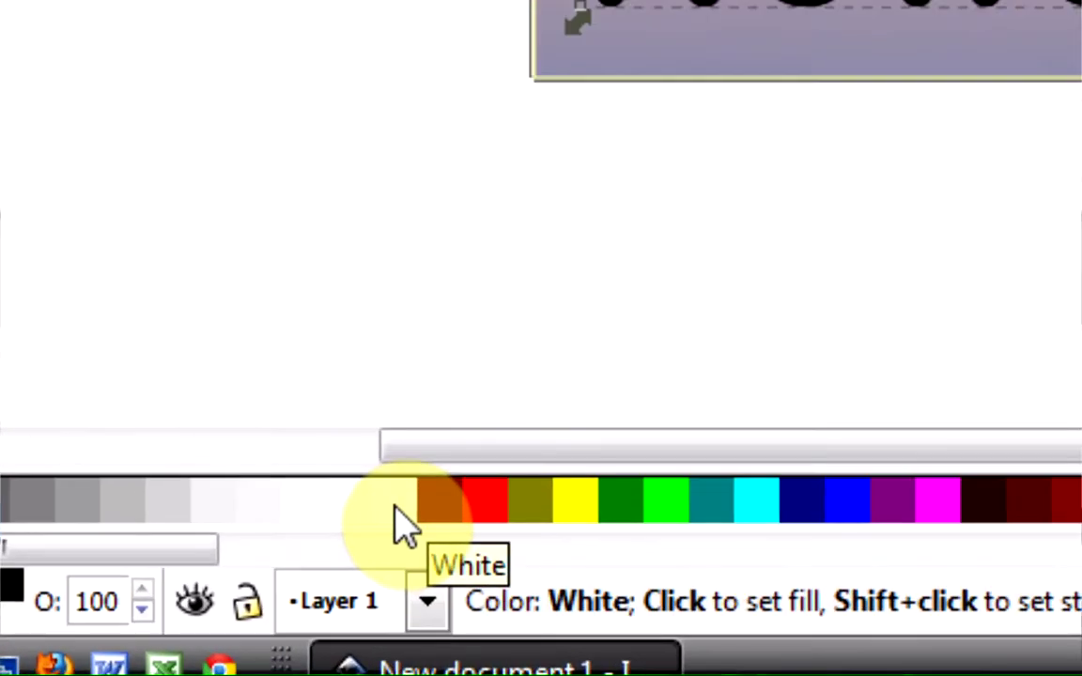
click(270, 583)
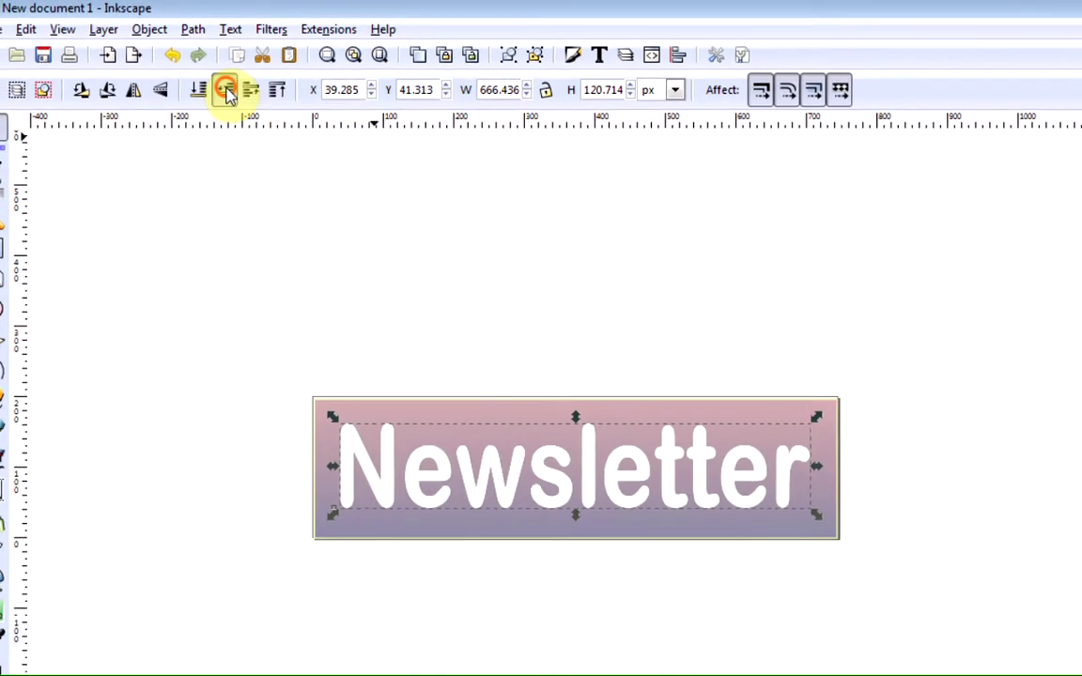
click(289, 146)
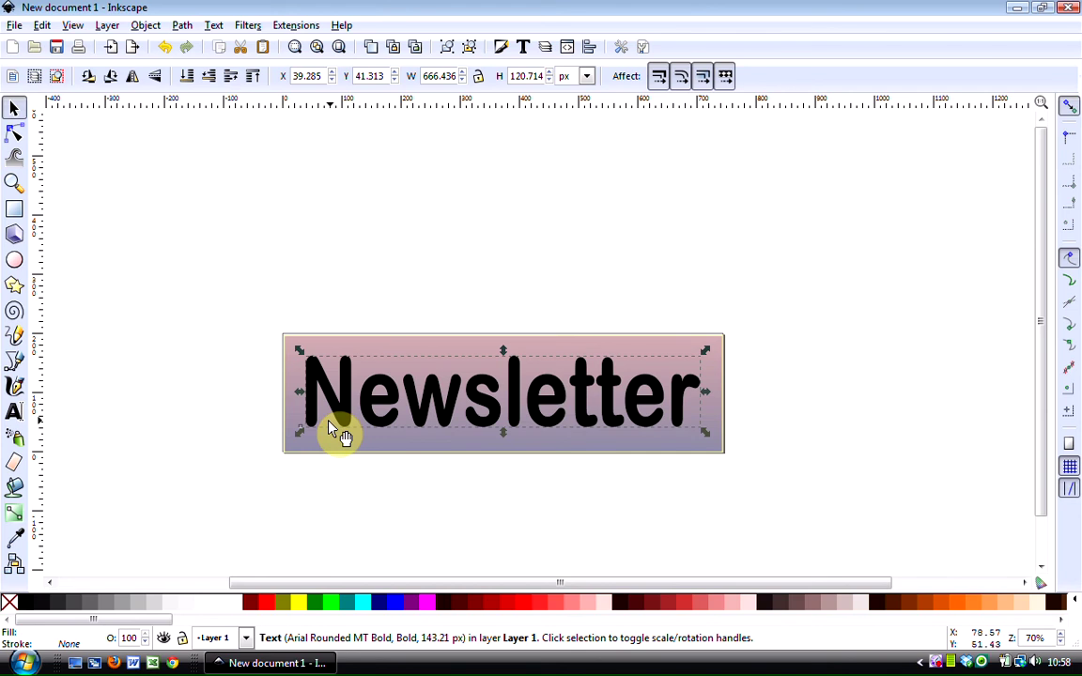
Nudge the white copy right, then back left, so it shows as a thin edge behind the letters.
key(Right)
key(Right)
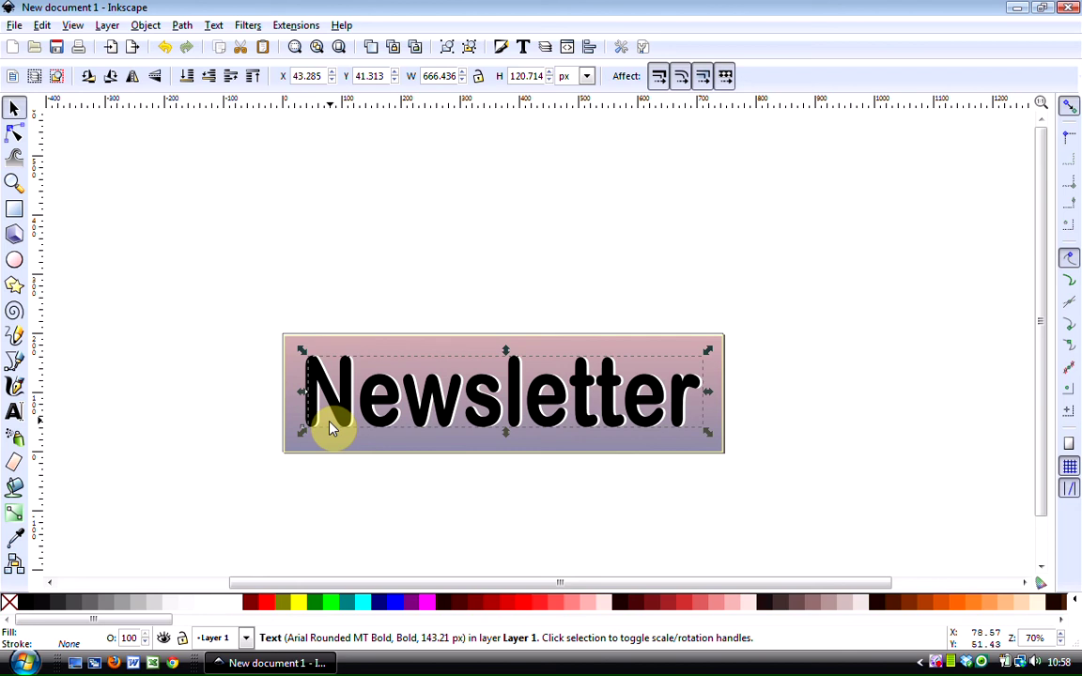
key(Right)
key(Right)
key(Right)
key(Right)
key(Right)
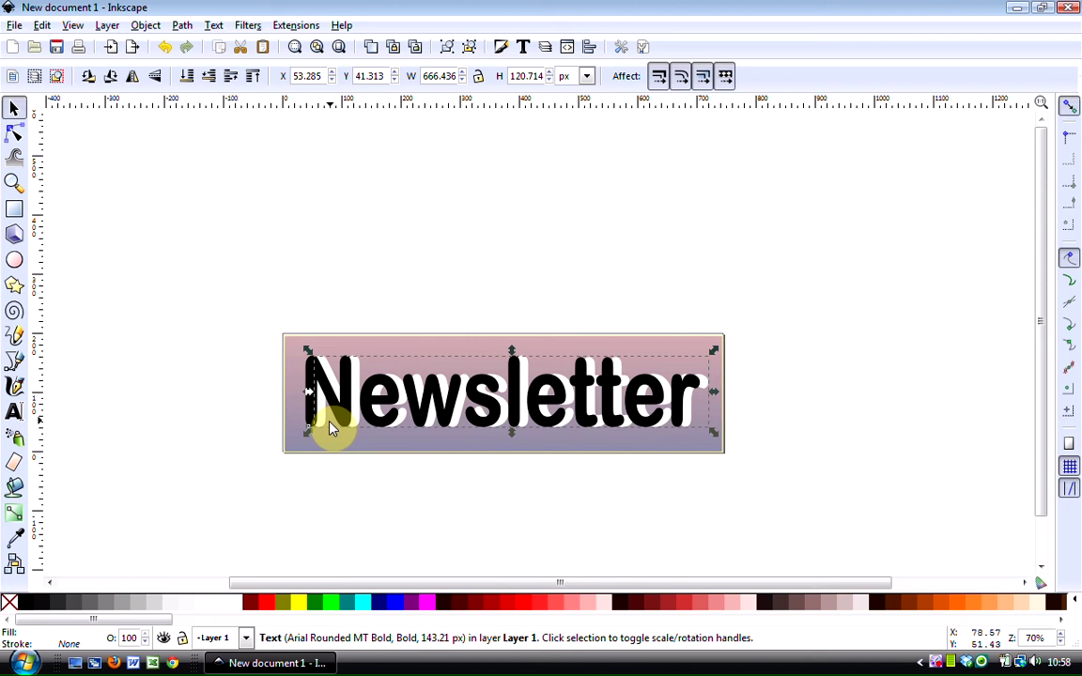
key(Left)
key(Left)
key(Left)
key(Left)
key(Left)
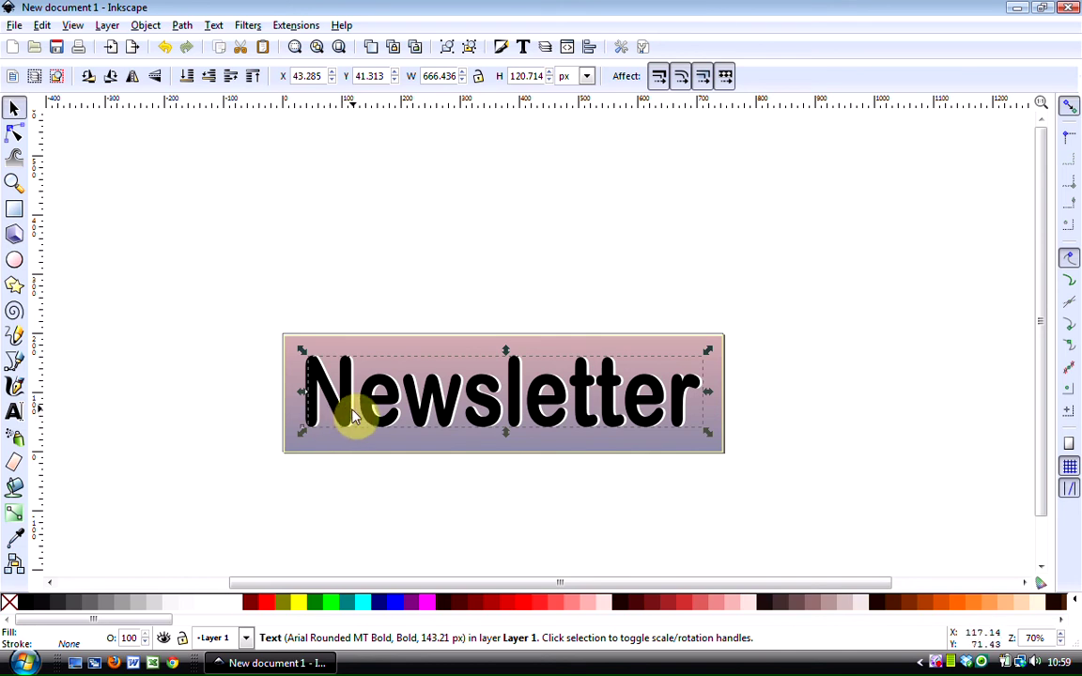
key(Left)
key(Left)
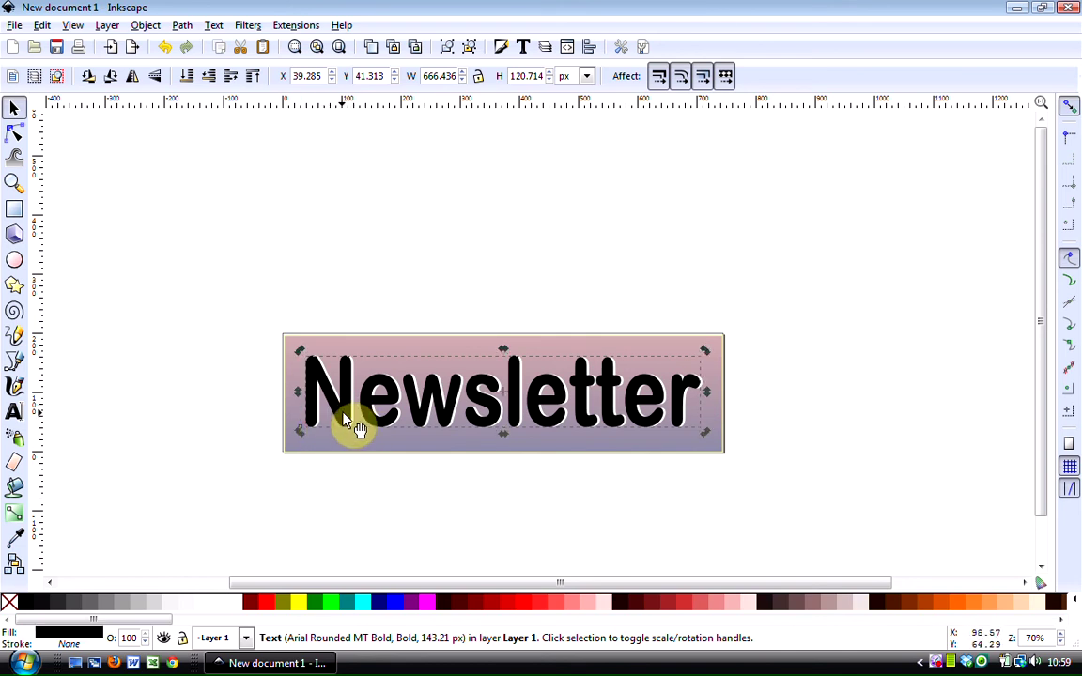
click(352, 416)
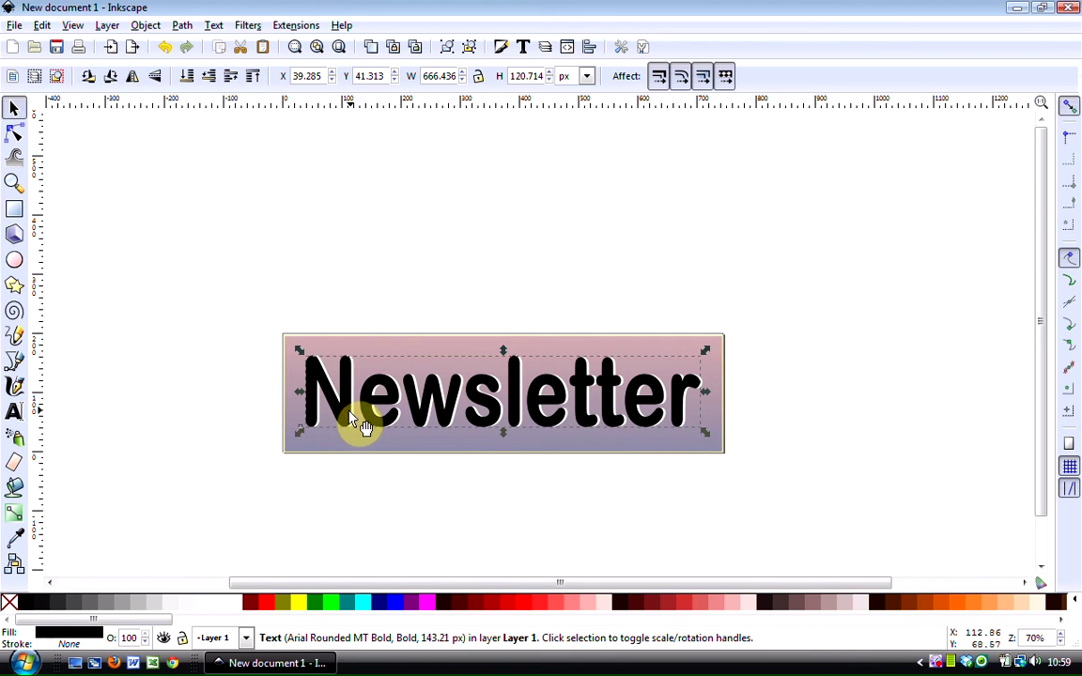
key(alt)
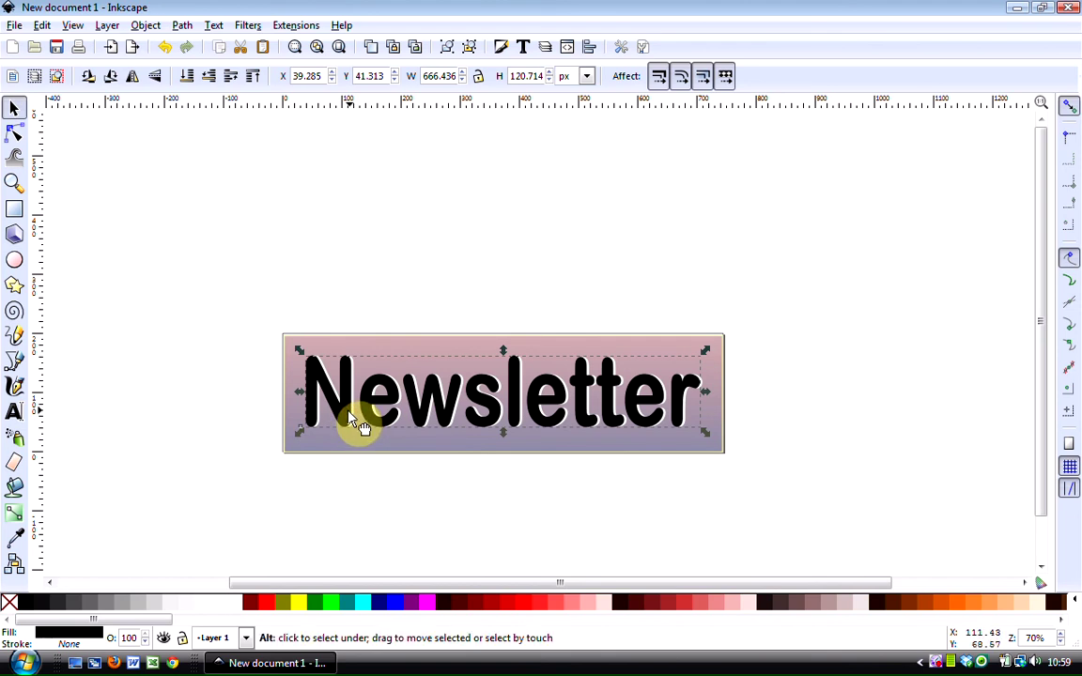
key(Right)
key(Right)
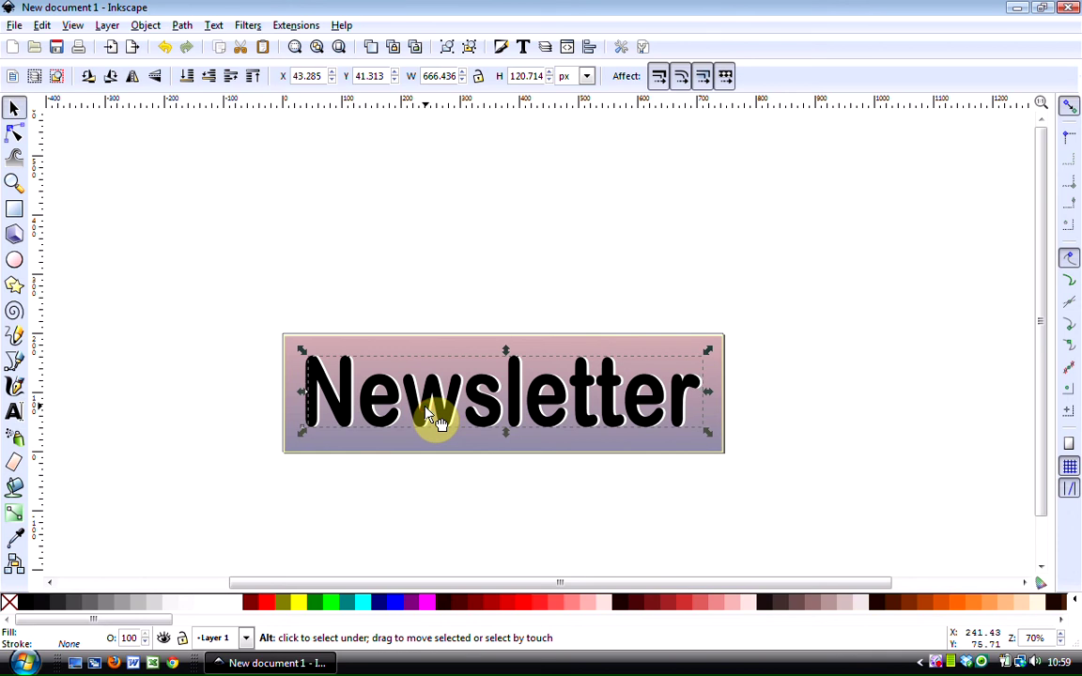
alt+click(427, 412)
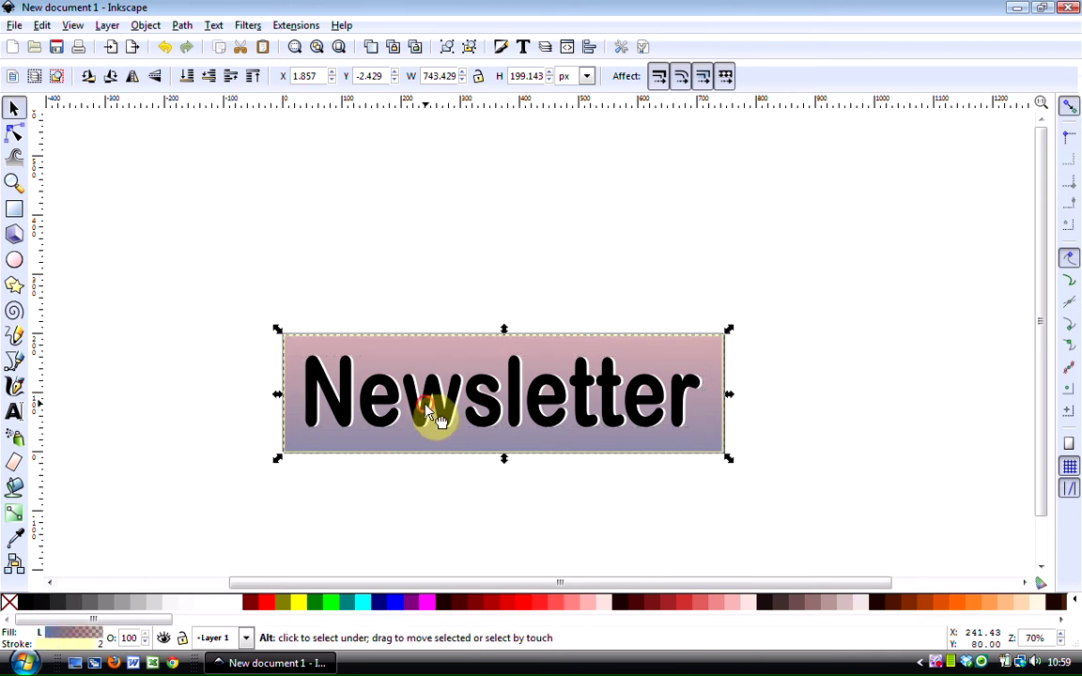
alt+click(427, 411)
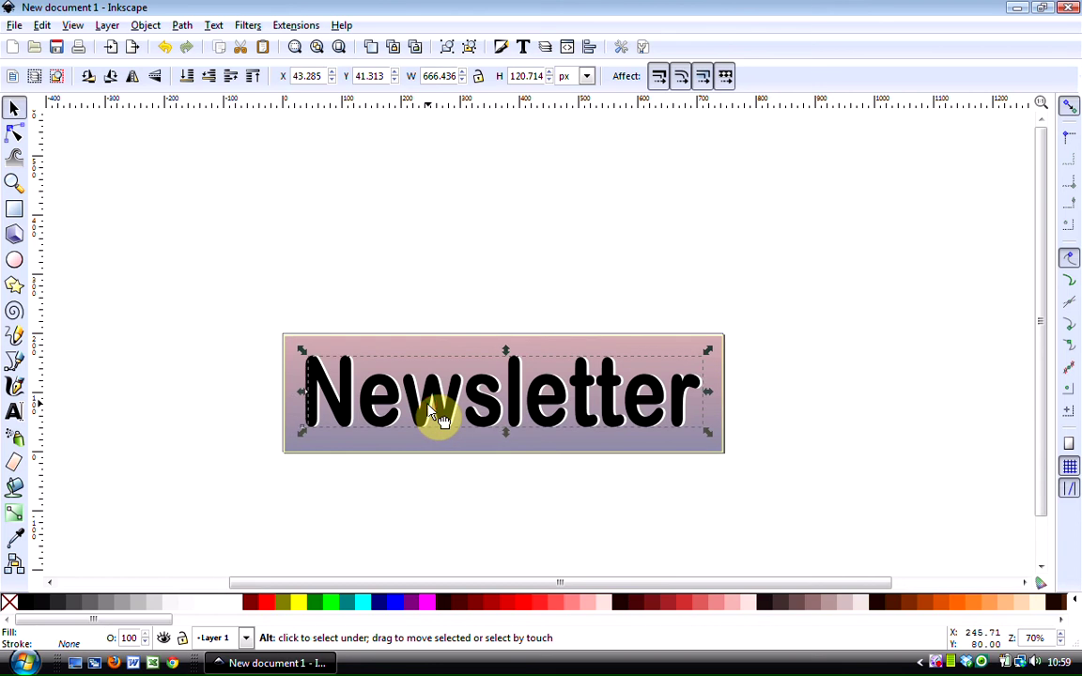
alt+click(428, 411)
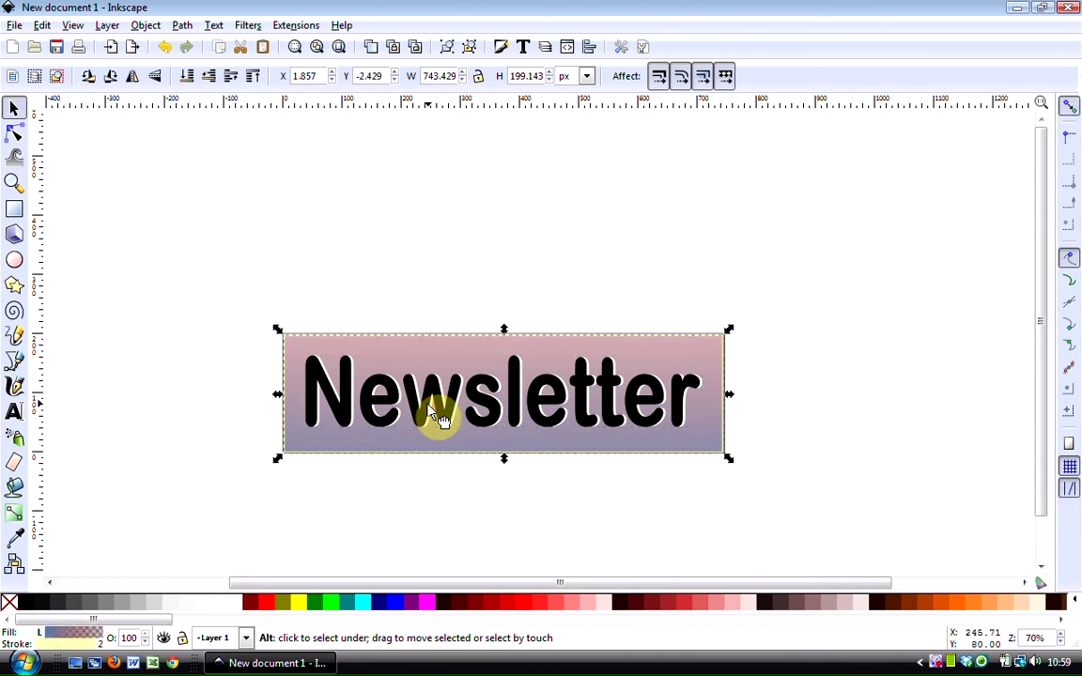